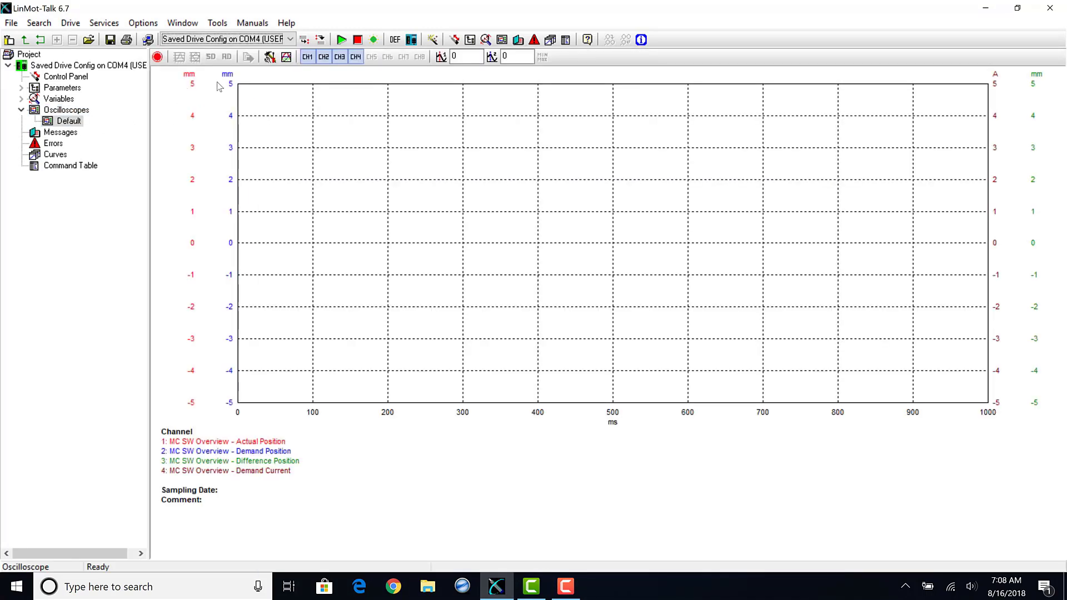
Set the oscilloscope trigger to condition A on a Demand Position rising edge at 5 mm
click(269, 58)
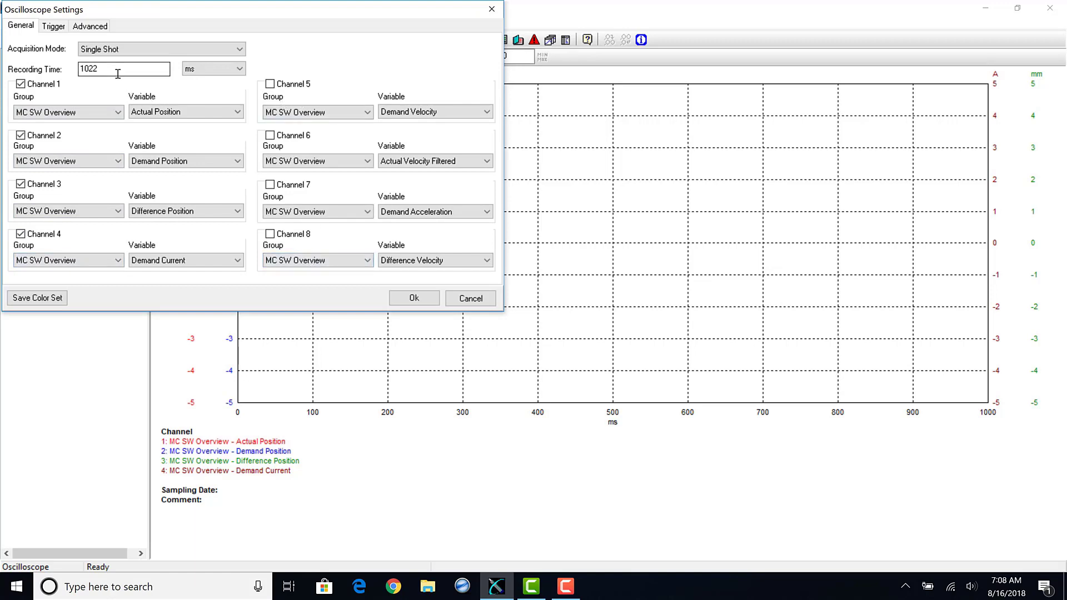
click(52, 28)
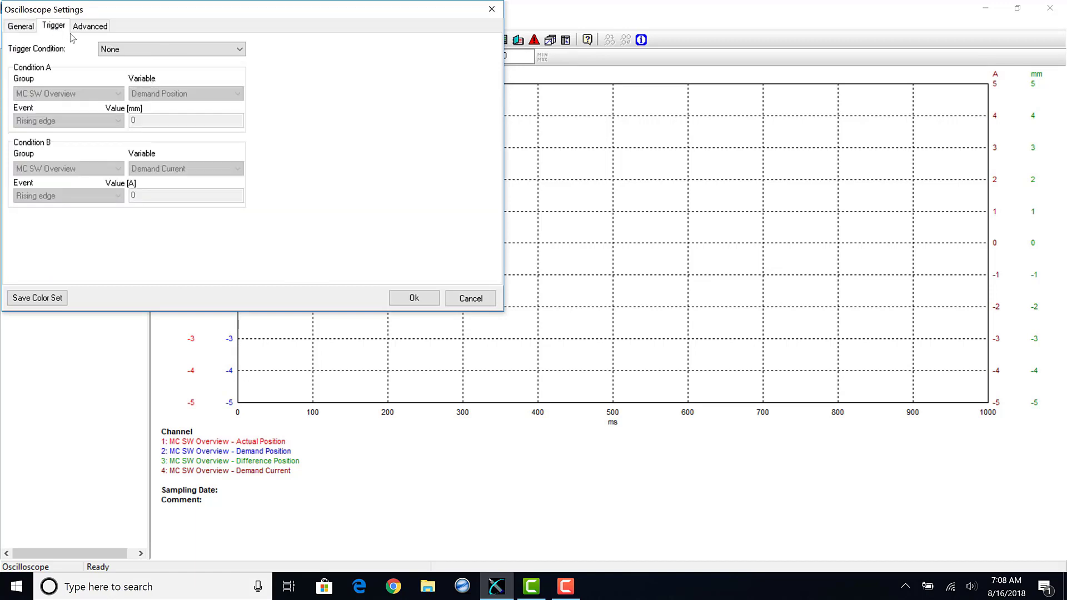
click(130, 50)
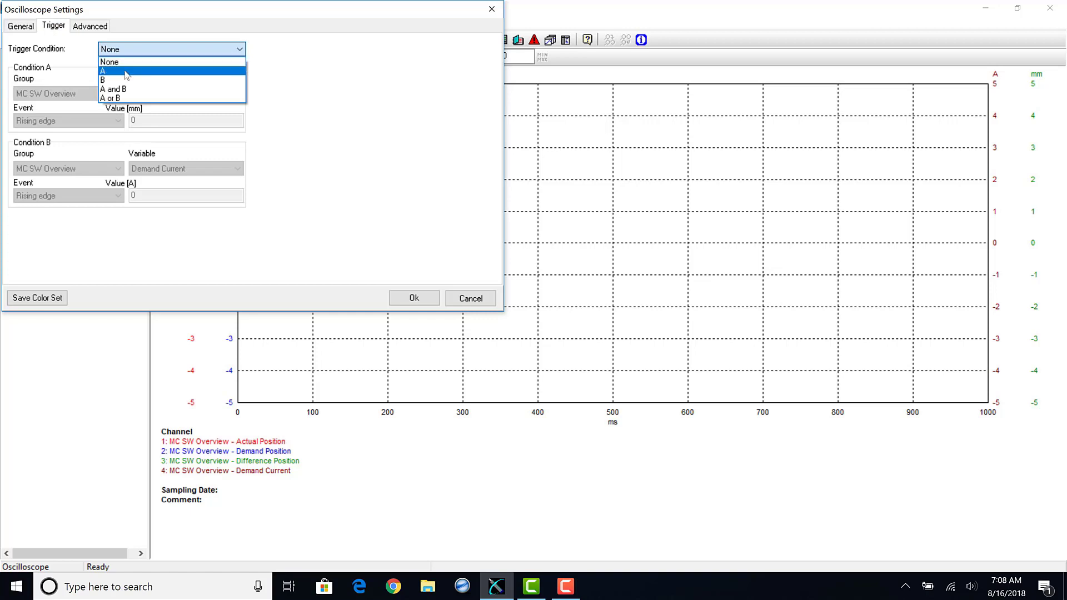
click(129, 71)
key(Tab)
key(Tab)
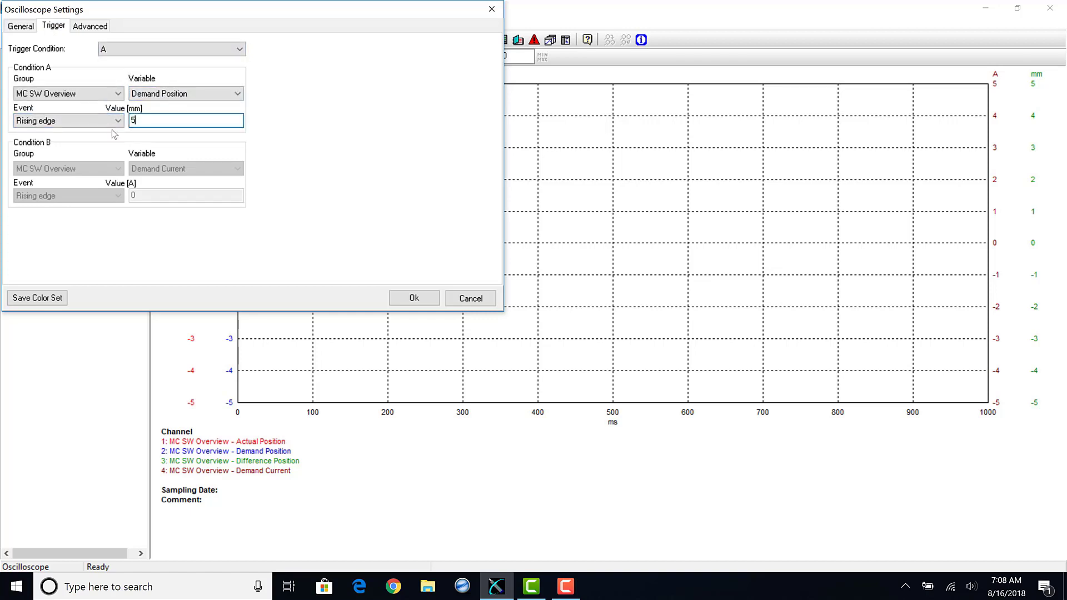
Enable a 5% pretrigger, apply the settings and start the recording
click(87, 28)
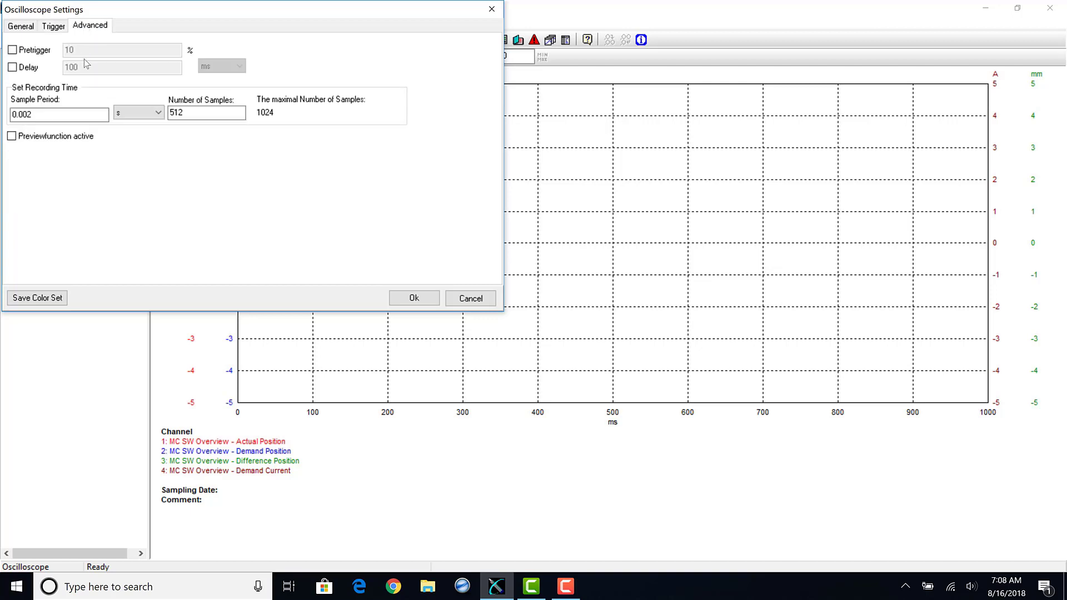
click(21, 51)
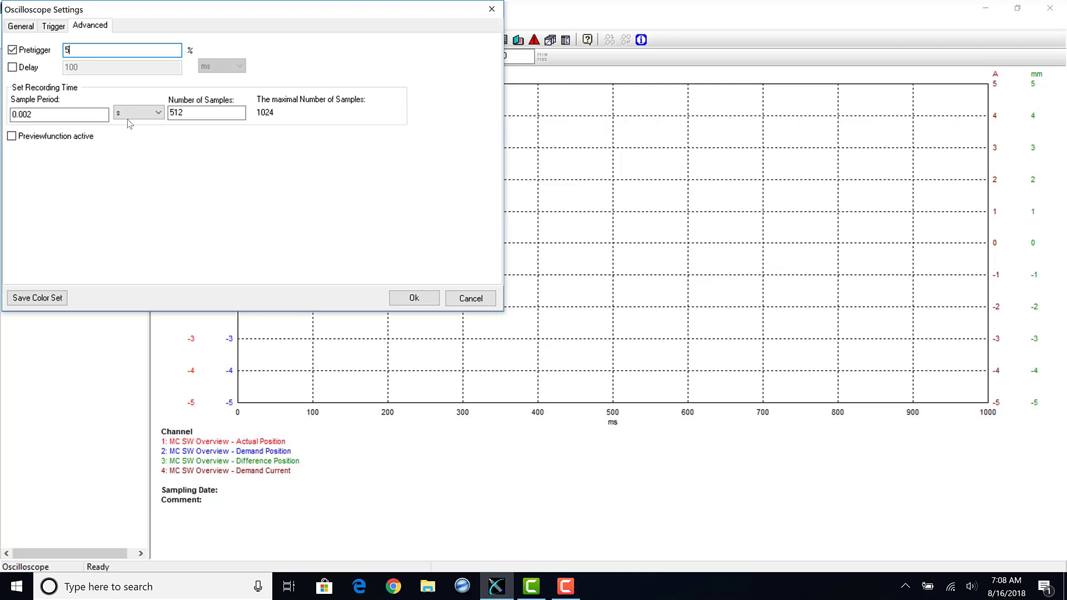
click(415, 299)
click(157, 57)
Arm the capture, send the Time Curve move command, and view the Default capture
click(157, 57)
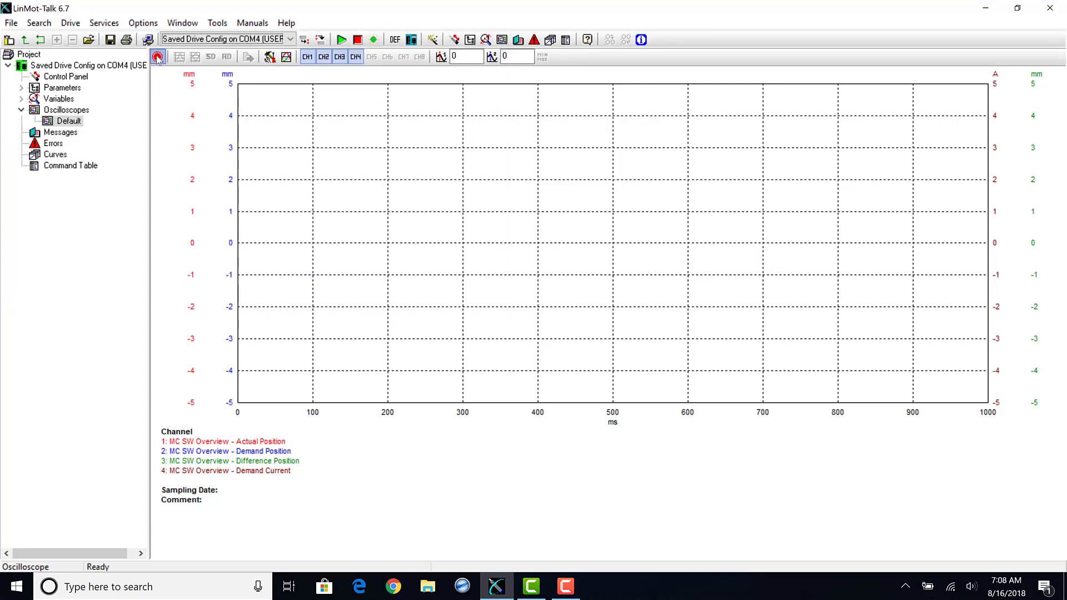
click(456, 40)
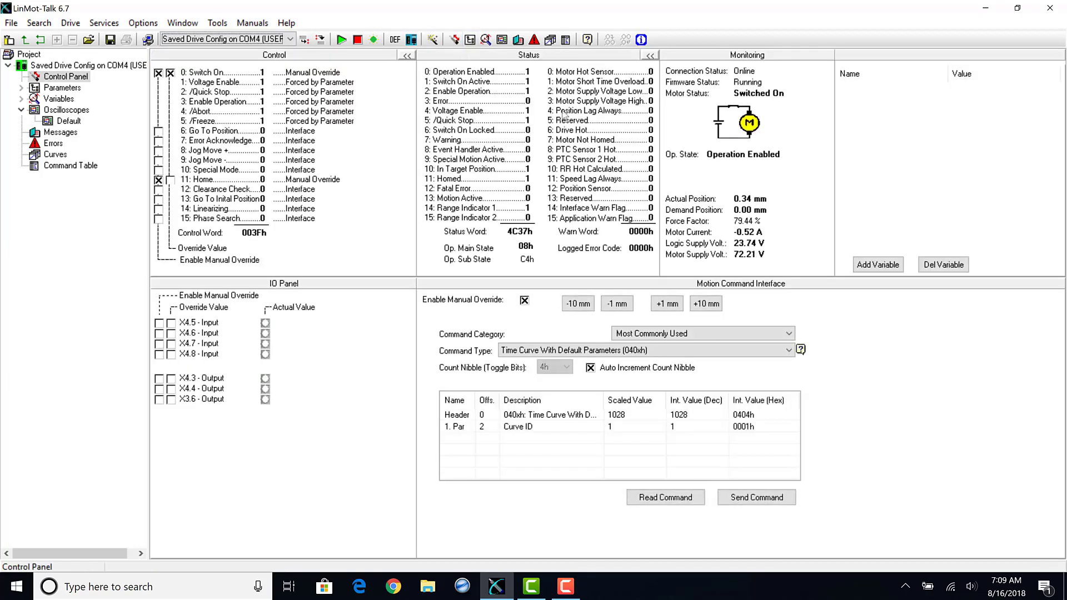
click(772, 499)
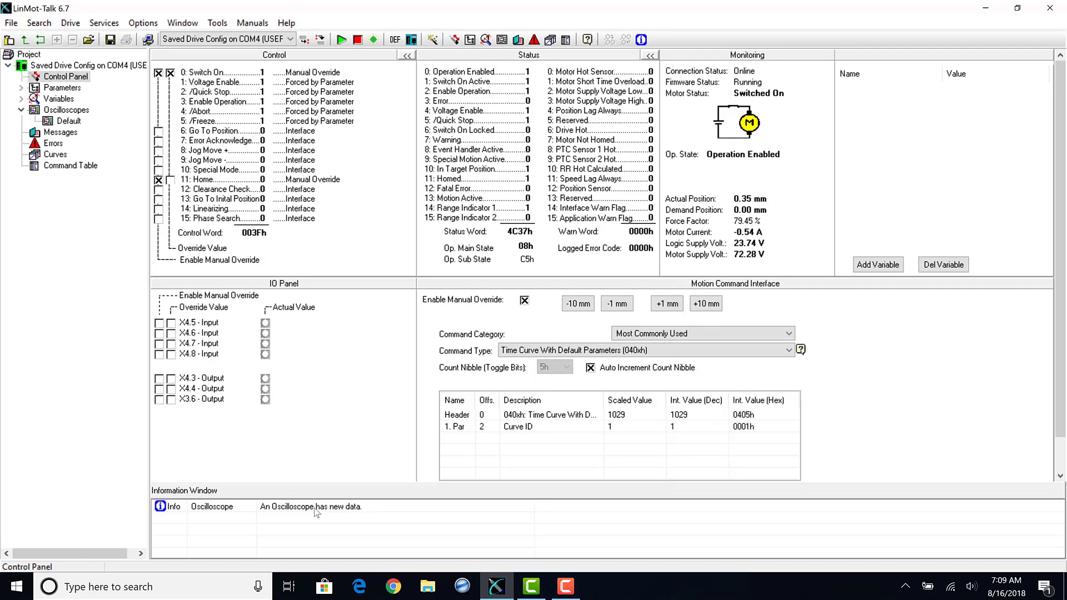
click(66, 123)
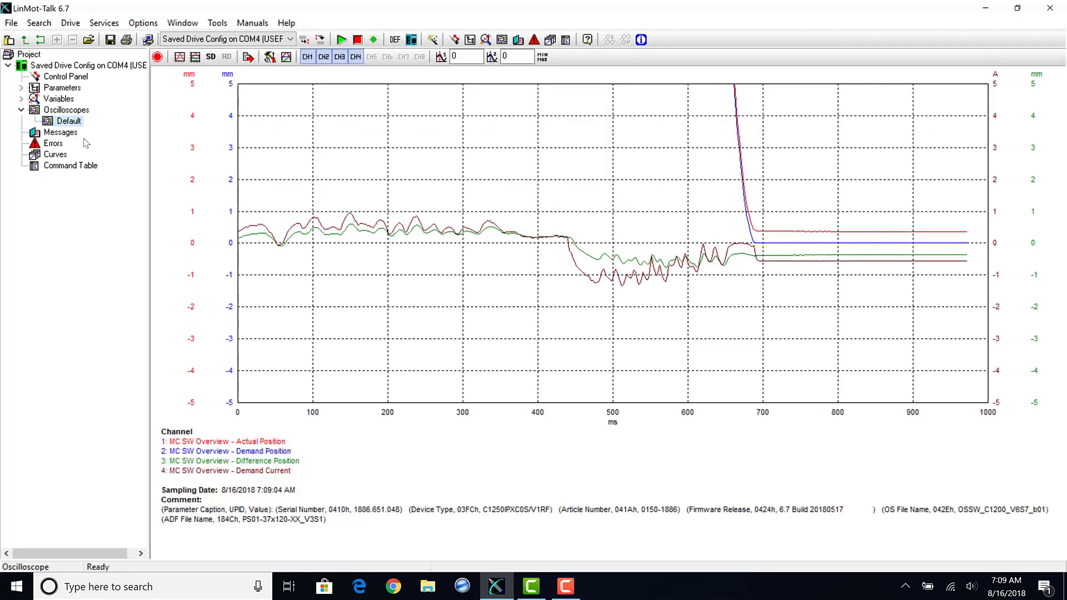
Fit the graph to all four traces and review each channel's MIN/MAX statistics
click(194, 58)
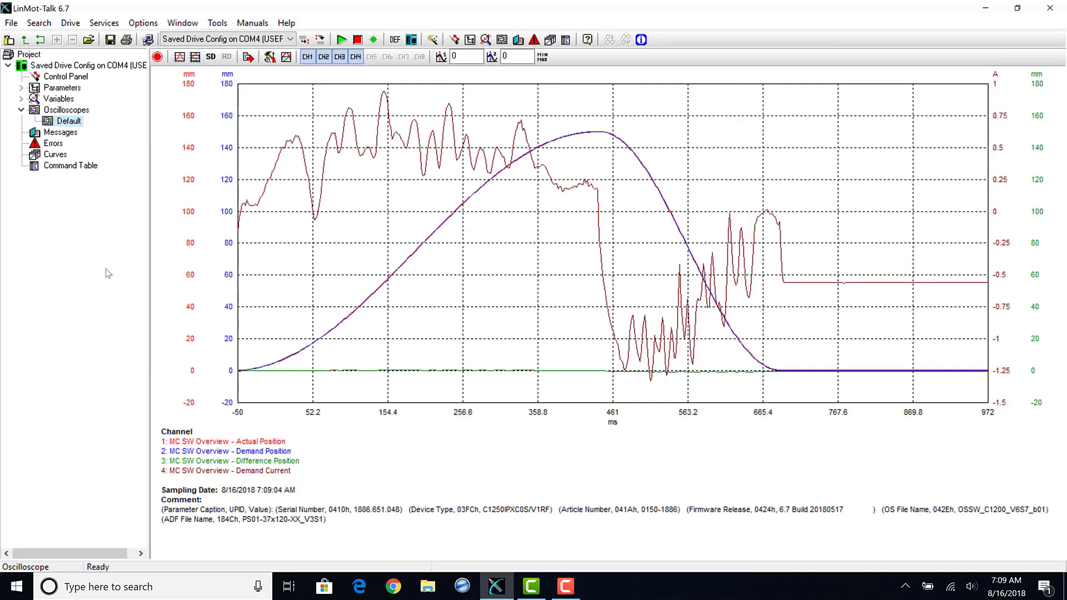
click(542, 58)
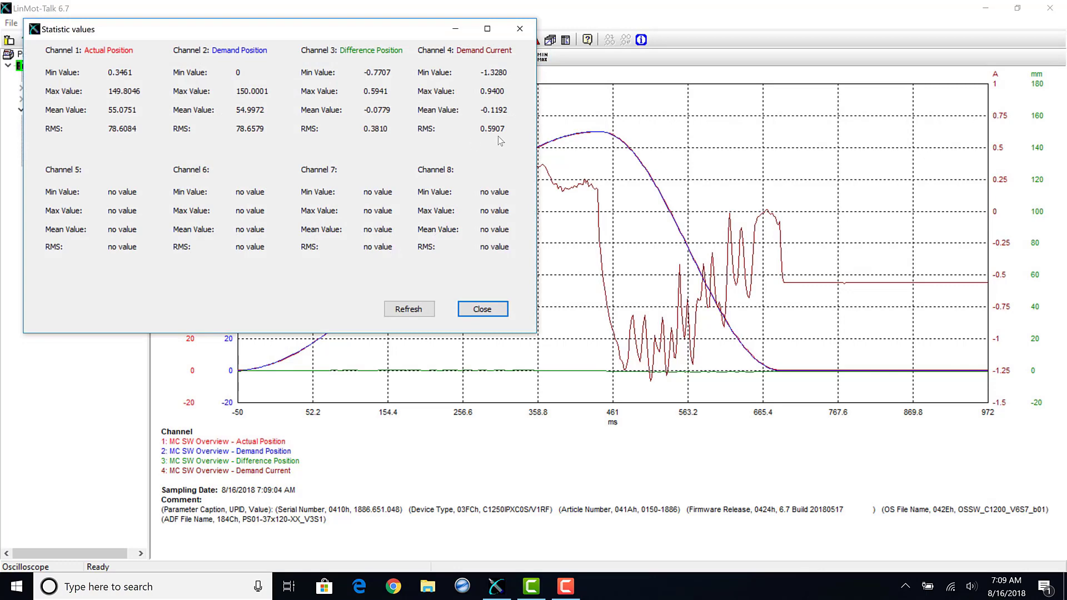
click(481, 310)
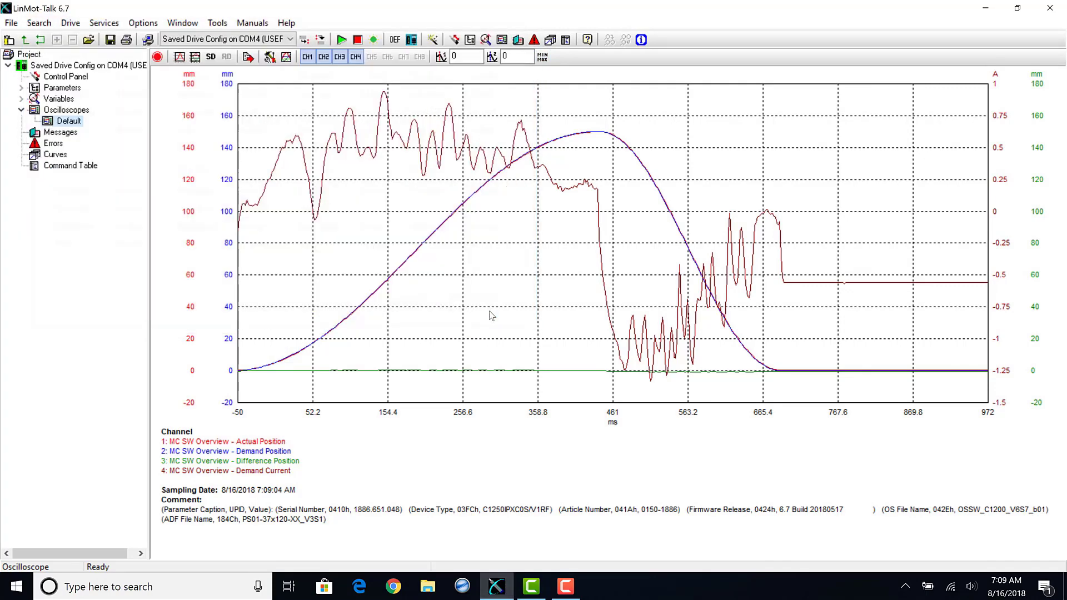
click(66, 111)
Duplicate the Default oscilloscope
click(162, 89)
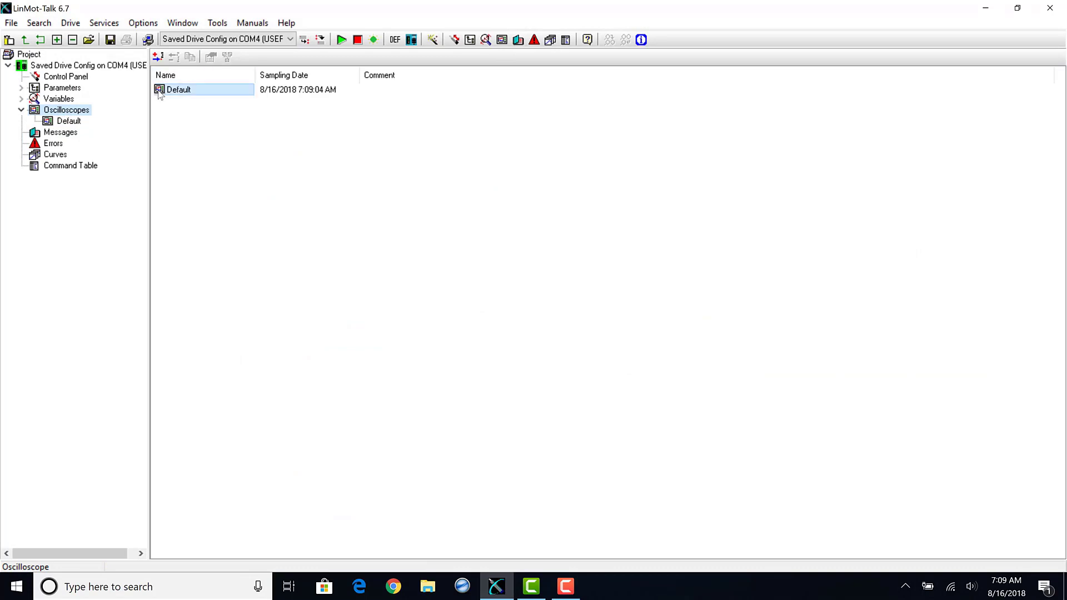
right_click(160, 91)
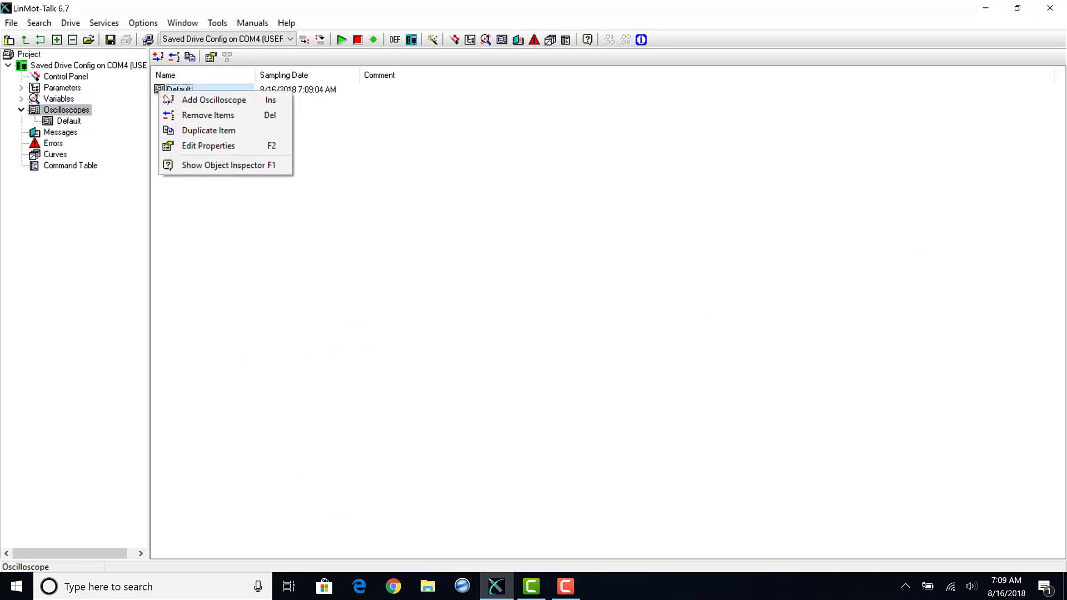
click(235, 133)
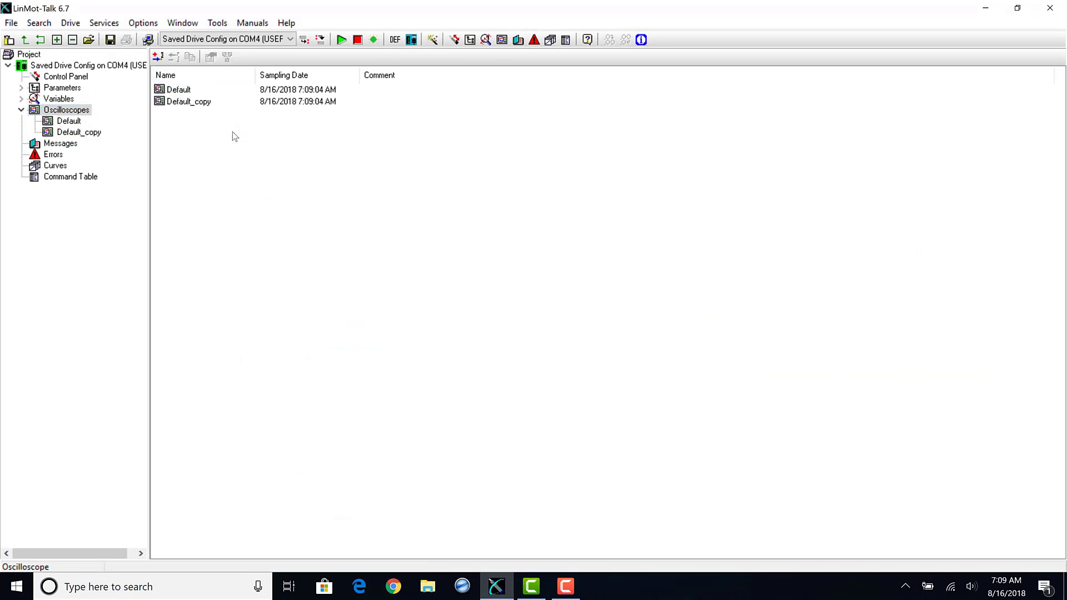
Rename the copy to Test2 and expand the Variables groups
right_click(201, 105)
click(234, 157)
click(499, 250)
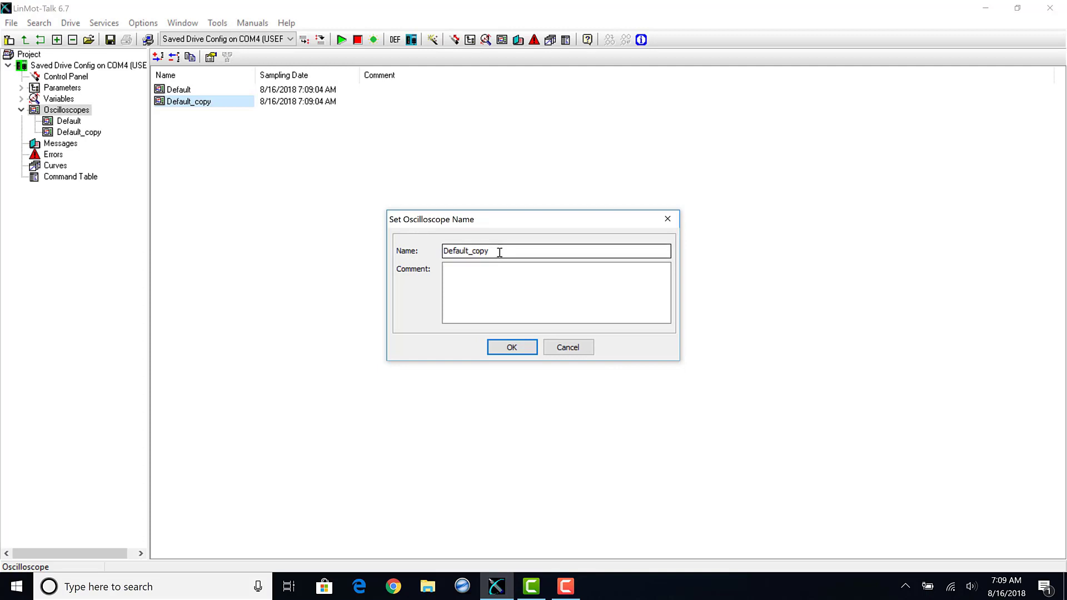
key(BackSpace)
key(BackSpace)
key(BackSpace)
key(BackSpace)
key(BackSpace)
key(BackSpace)
key(BackSpace)
key(BackSpace)
key(BackSpace)
key(BackSpace)
key(BackSpace)
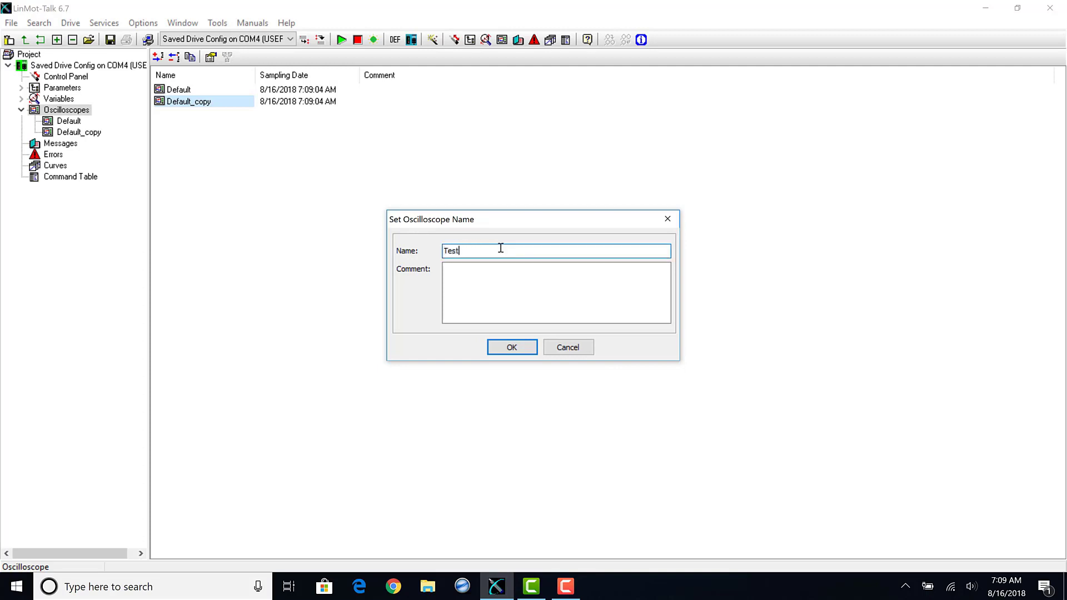
click(517, 348)
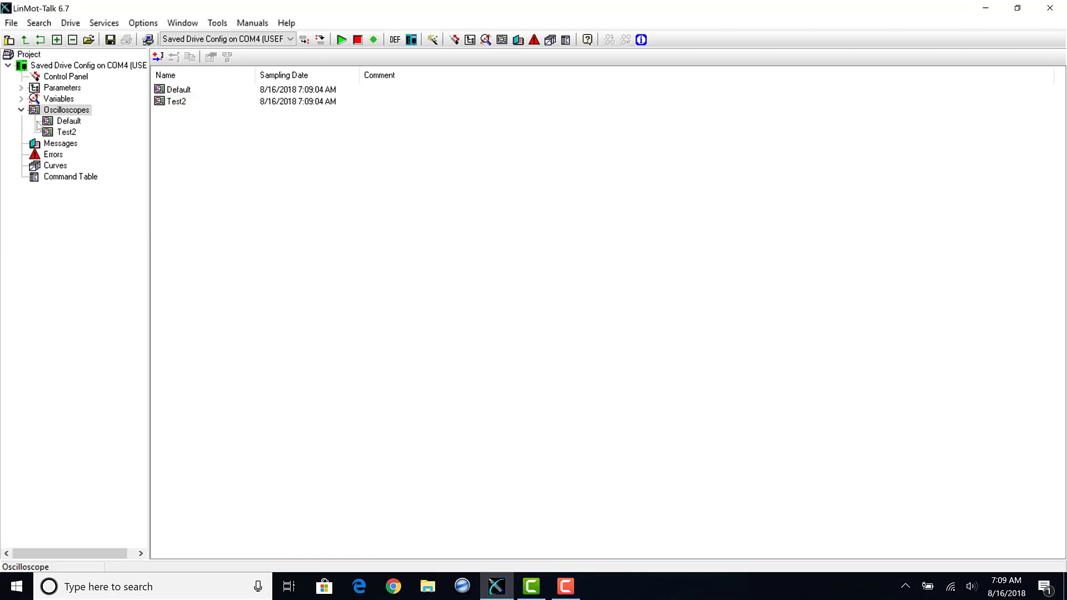
click(22, 98)
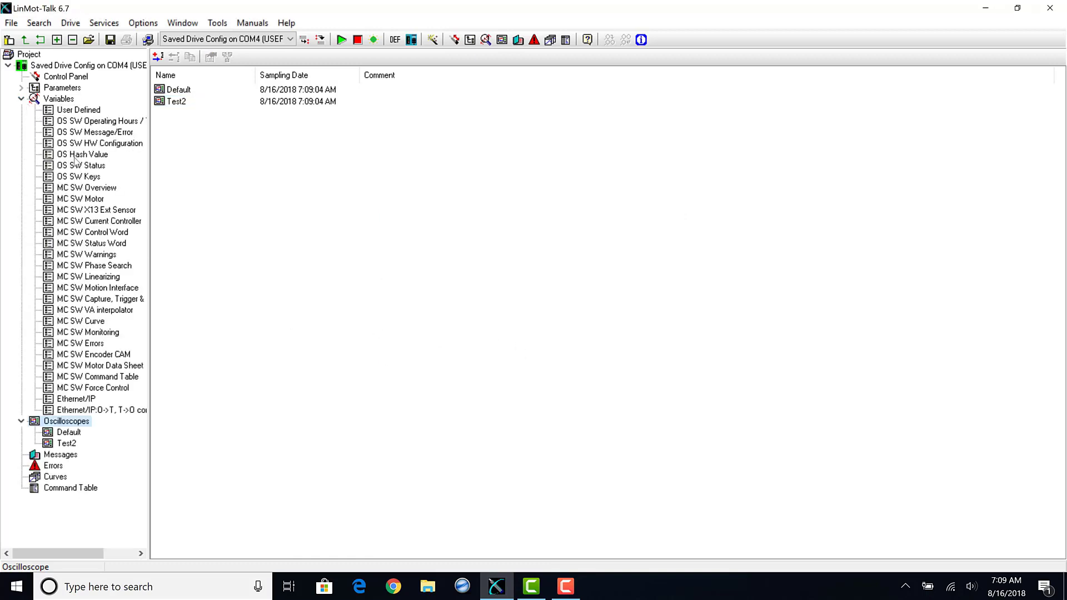
Add the MC SW Motor variable Max Read Out Motor Temp to Test2 channel 5
click(86, 202)
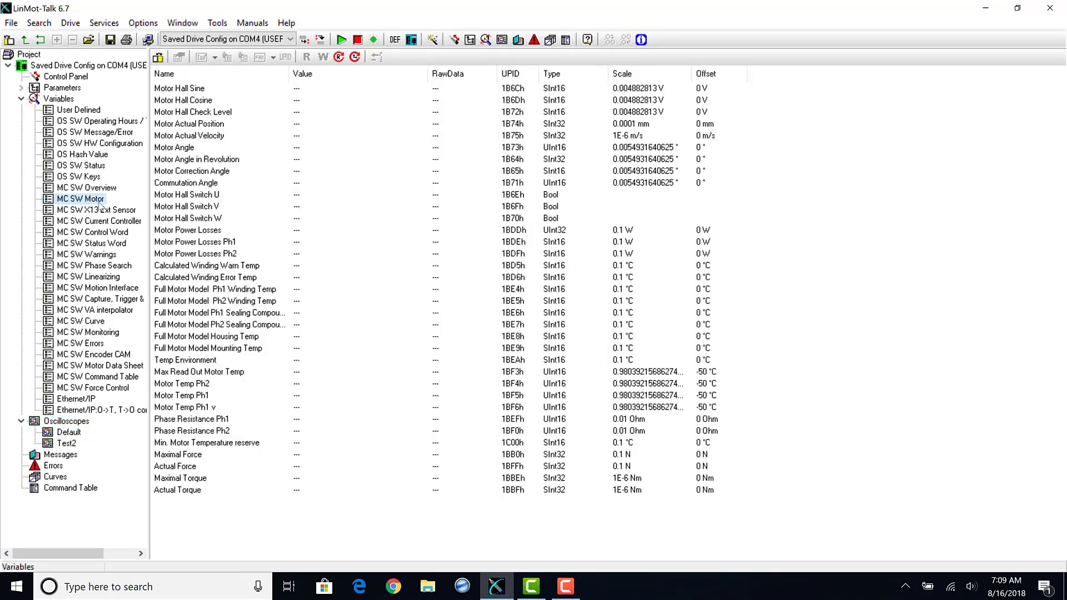
click(212, 373)
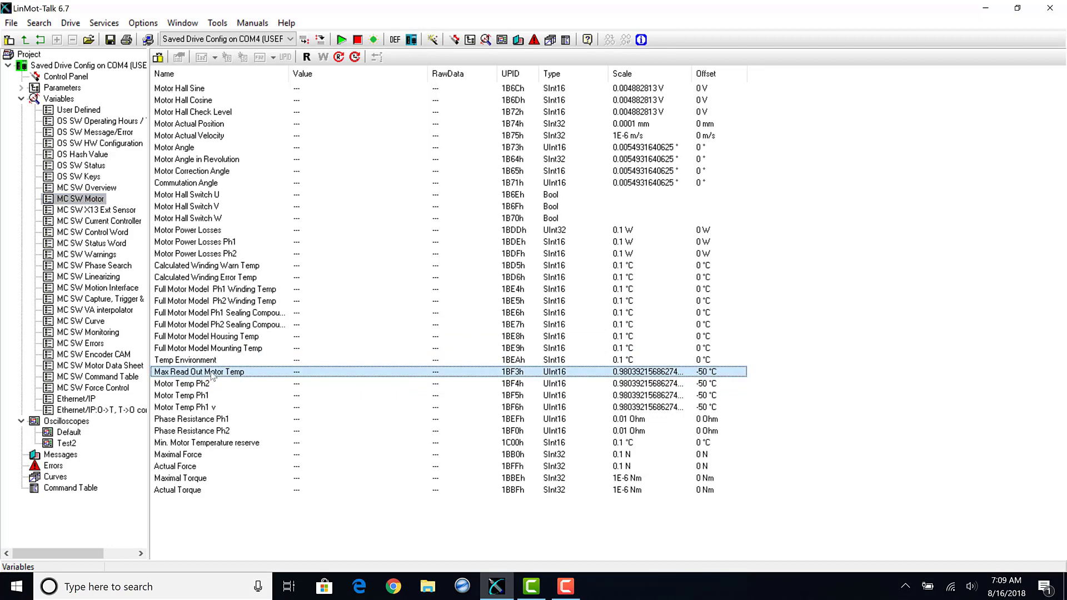
right_click(220, 376)
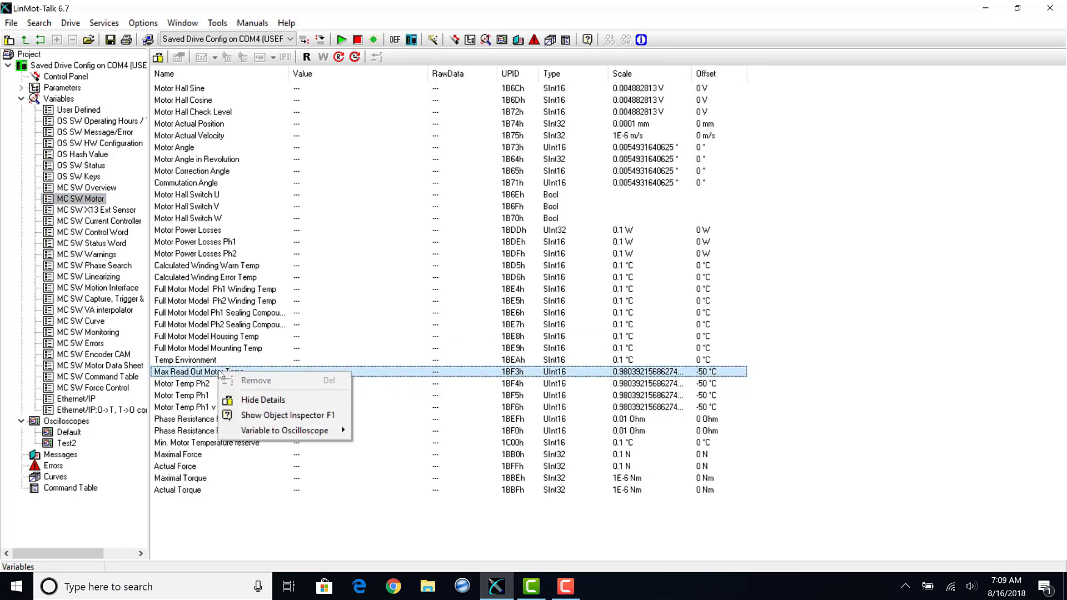
mouse_move(293, 436)
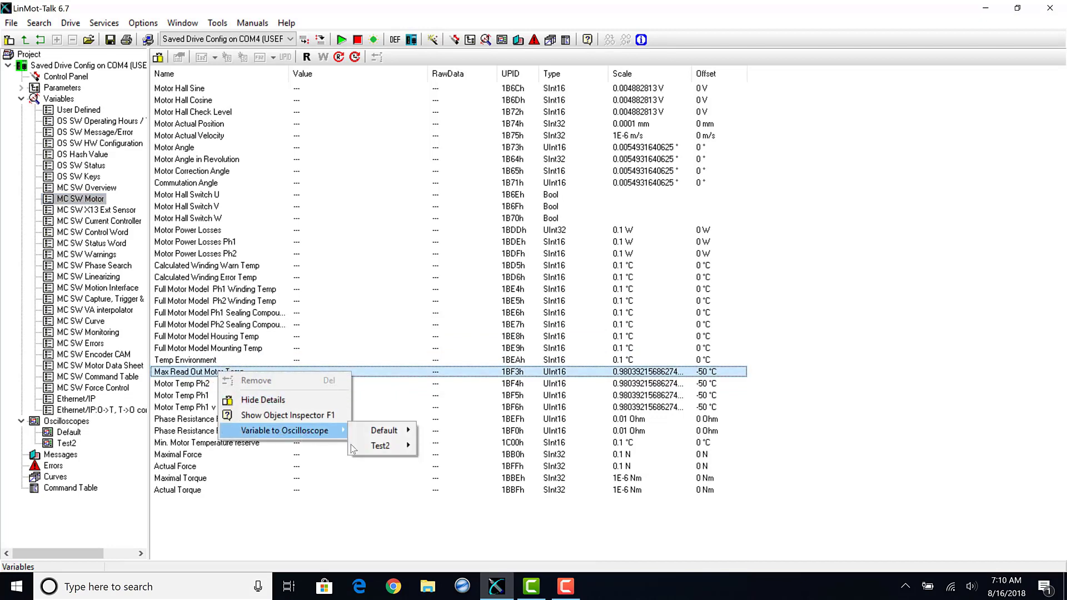
mouse_move(373, 450)
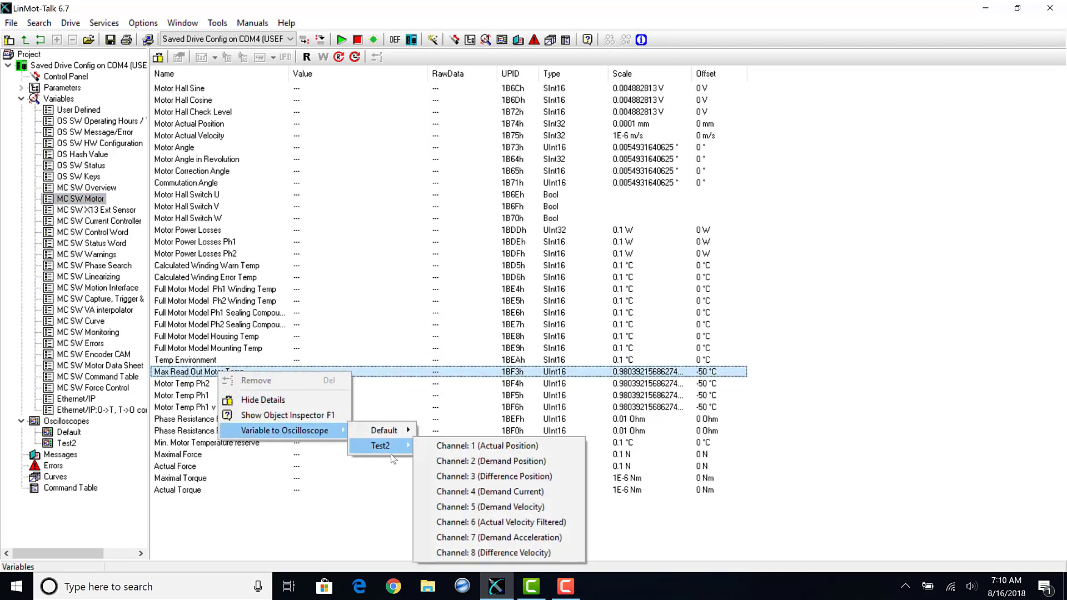
click(495, 507)
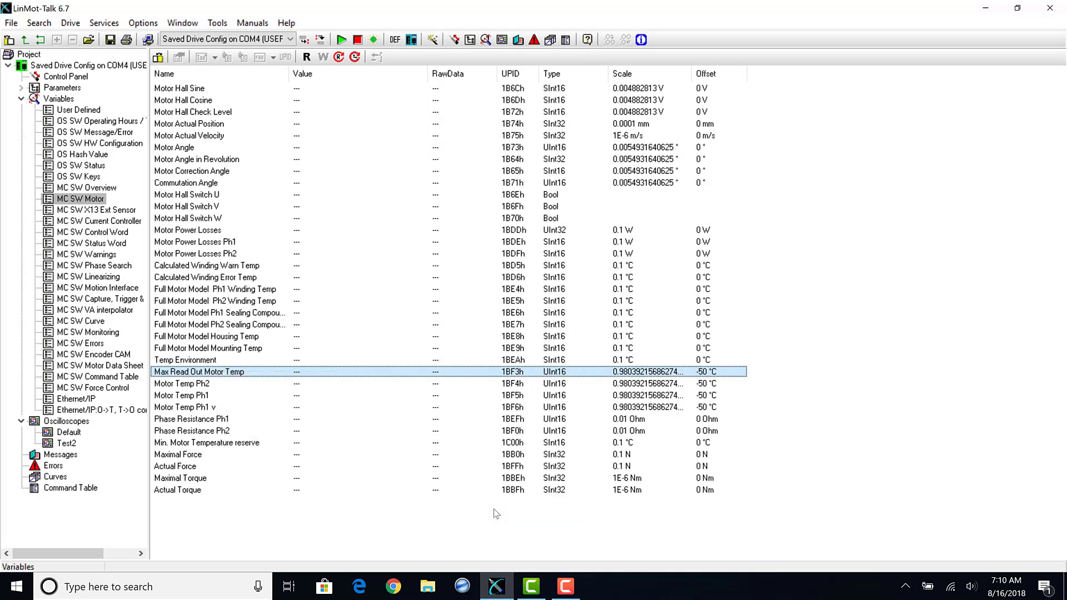
click(21, 99)
Open Test2, check its channel assignments in Oscilloscope Settings, and arm recording
click(67, 132)
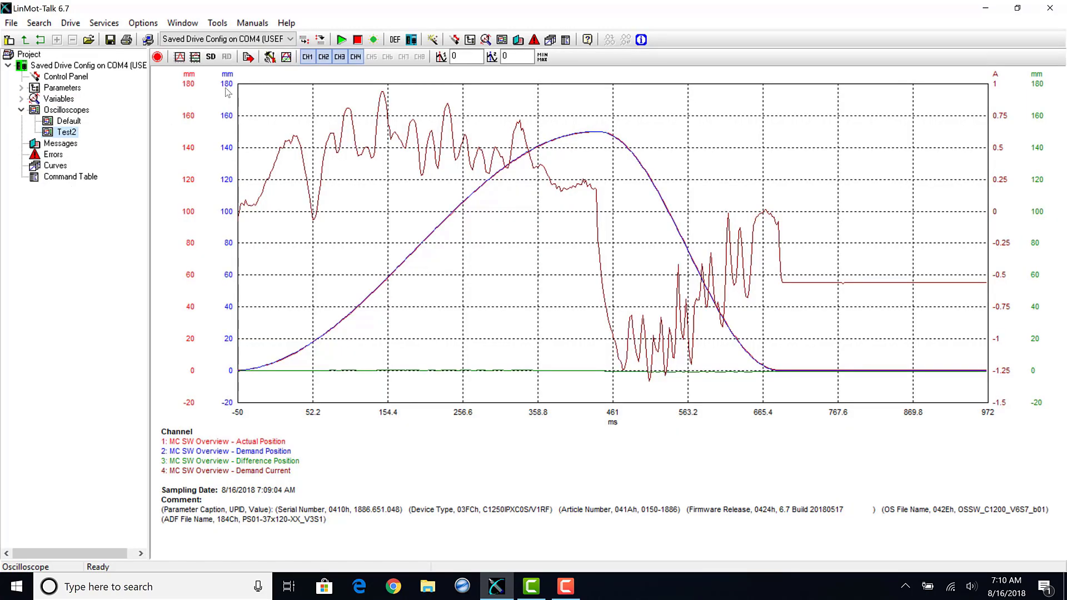
click(269, 58)
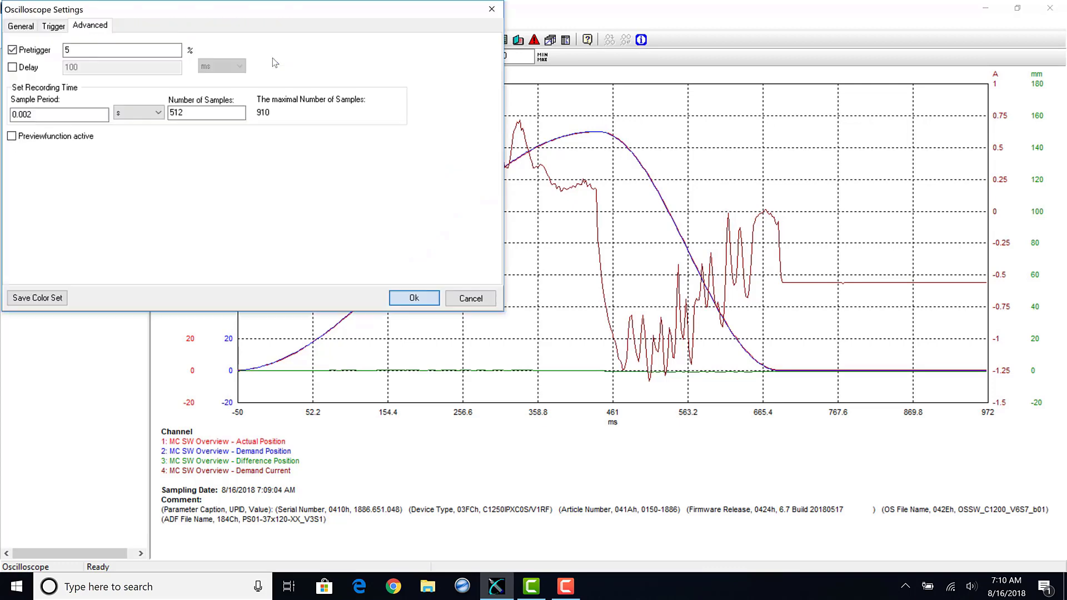
click(27, 28)
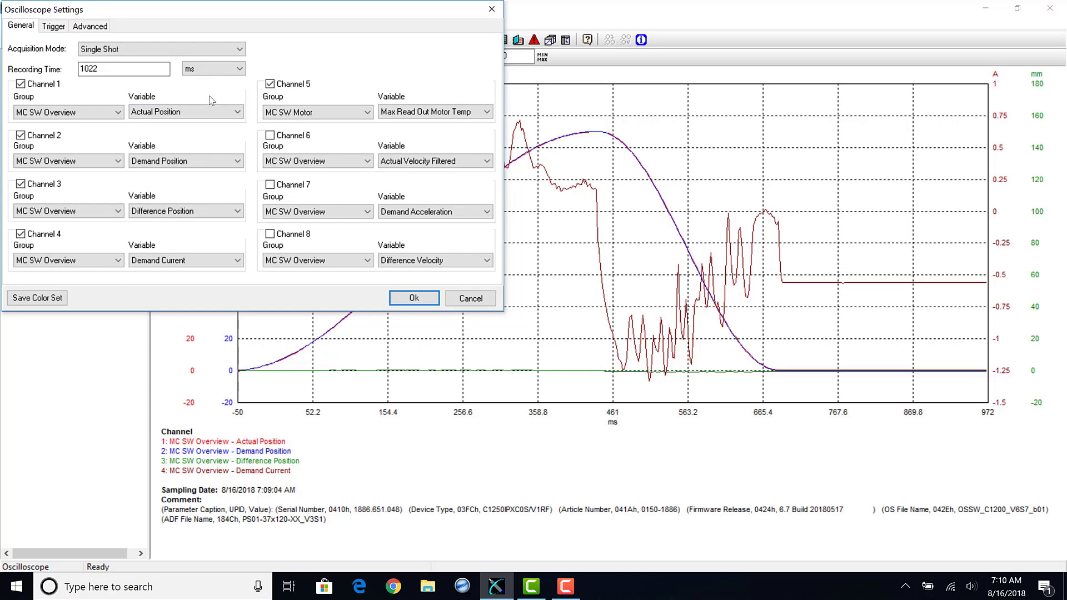
key(Return)
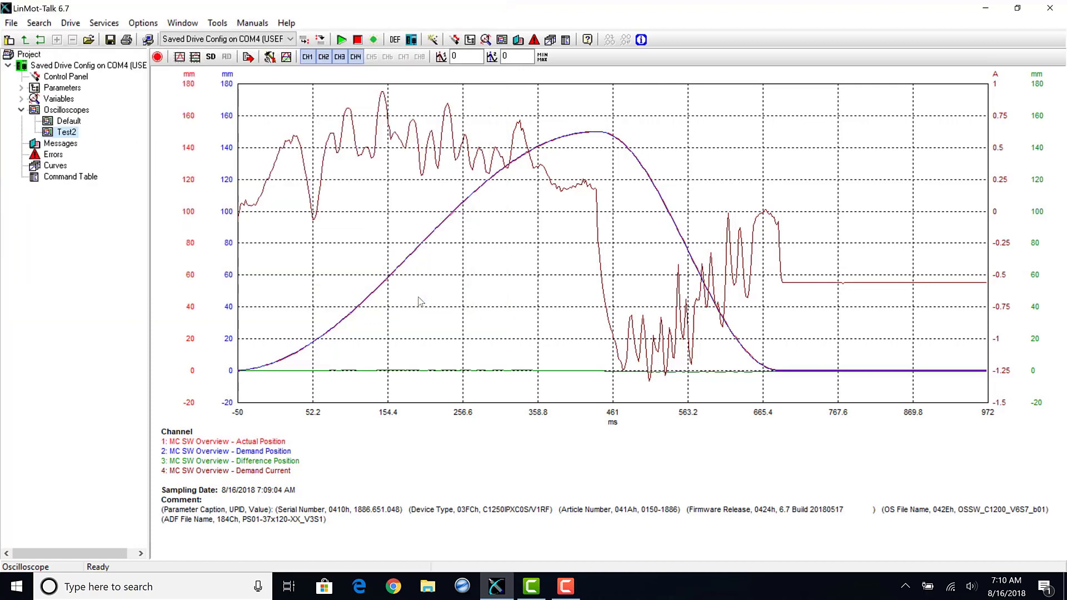
click(158, 56)
Send the curve move command to the motor and return to the Test2 plot
click(454, 40)
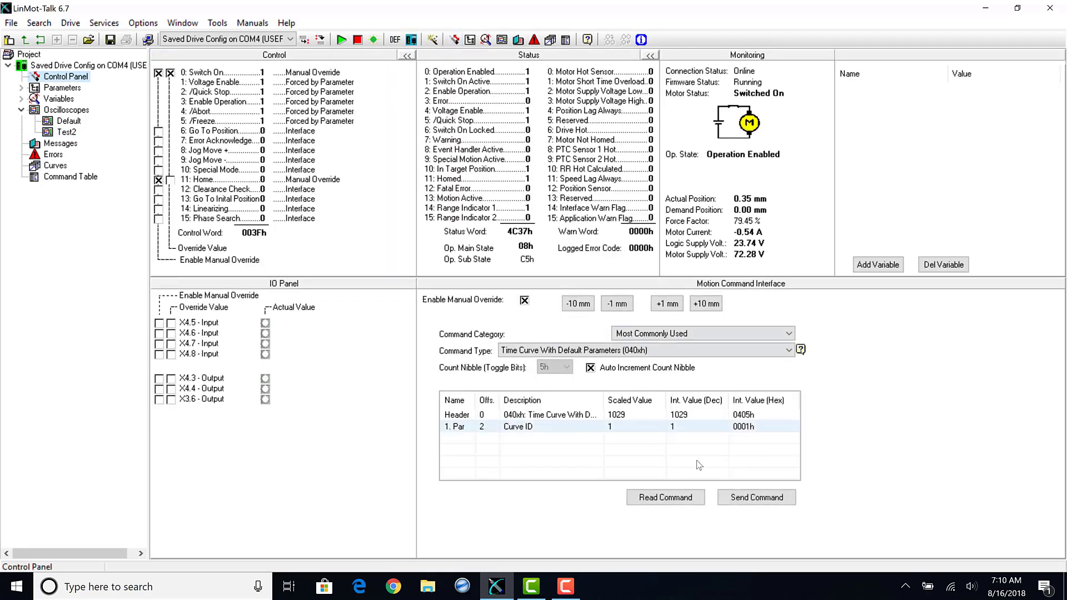
click(753, 498)
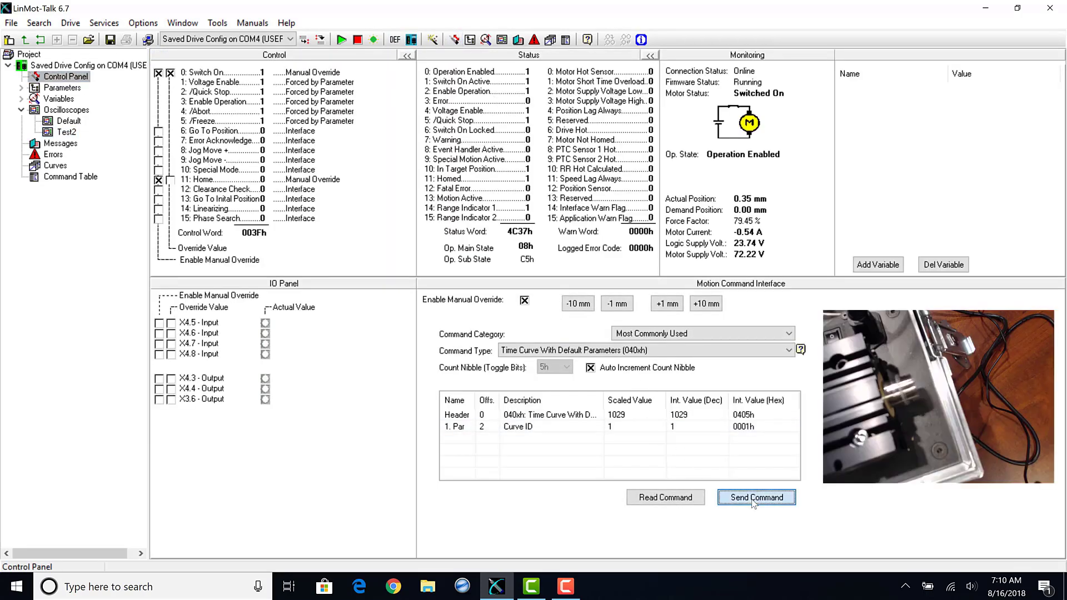
click(67, 133)
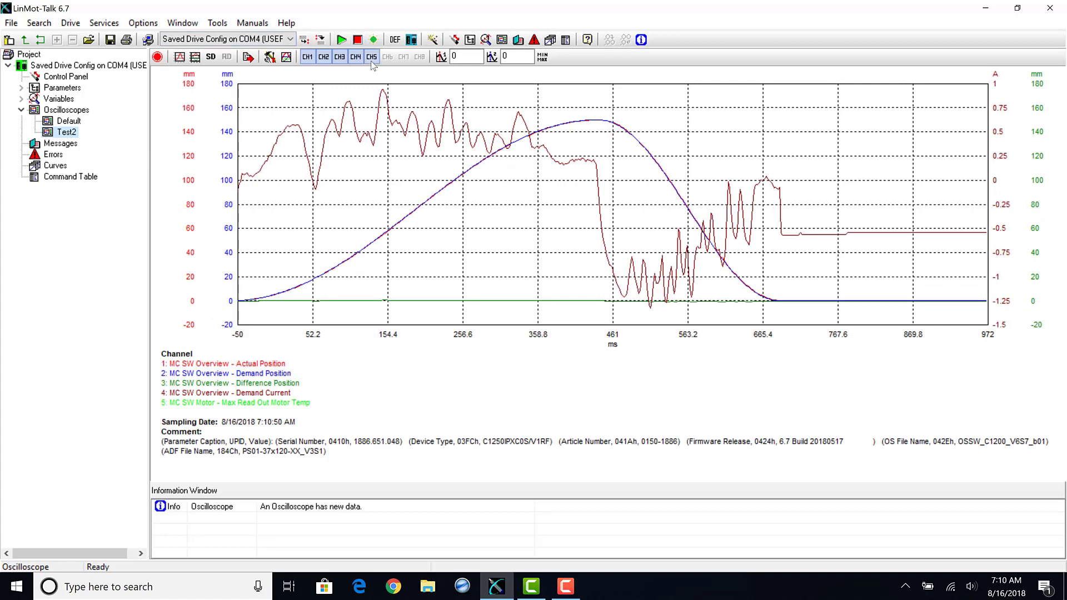
Show the CH5 temperature trace and place two cursors, the second at about 198 ms
click(371, 58)
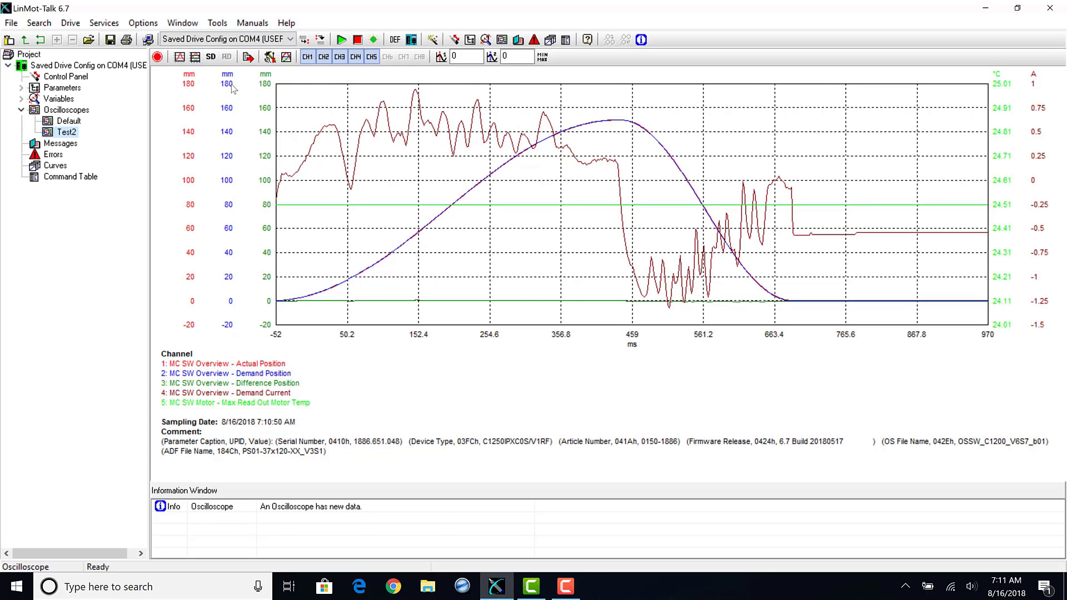
click(440, 57)
click(313, 183)
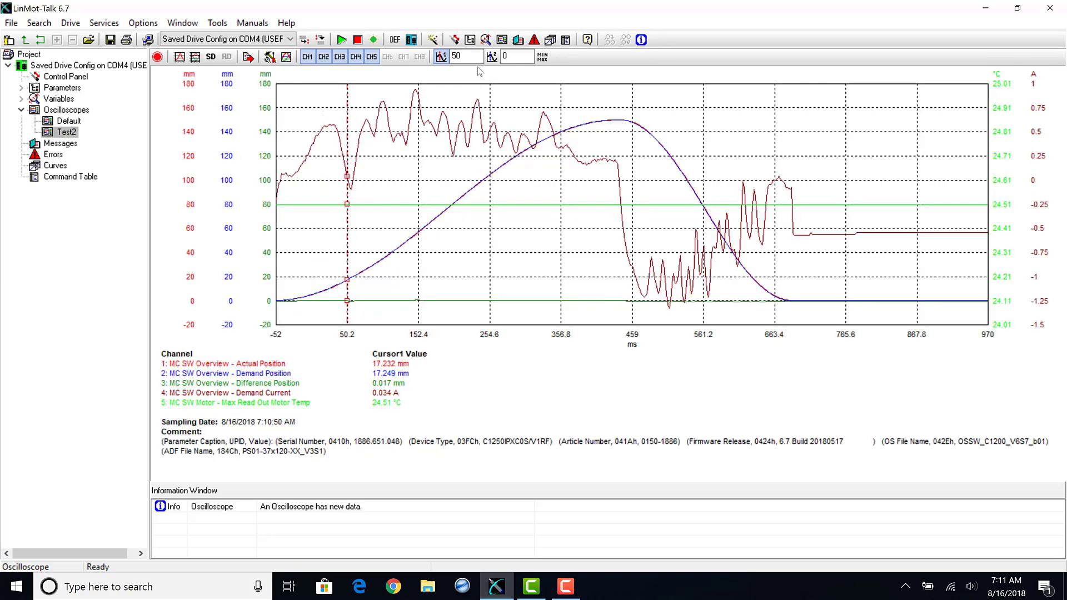
click(492, 57)
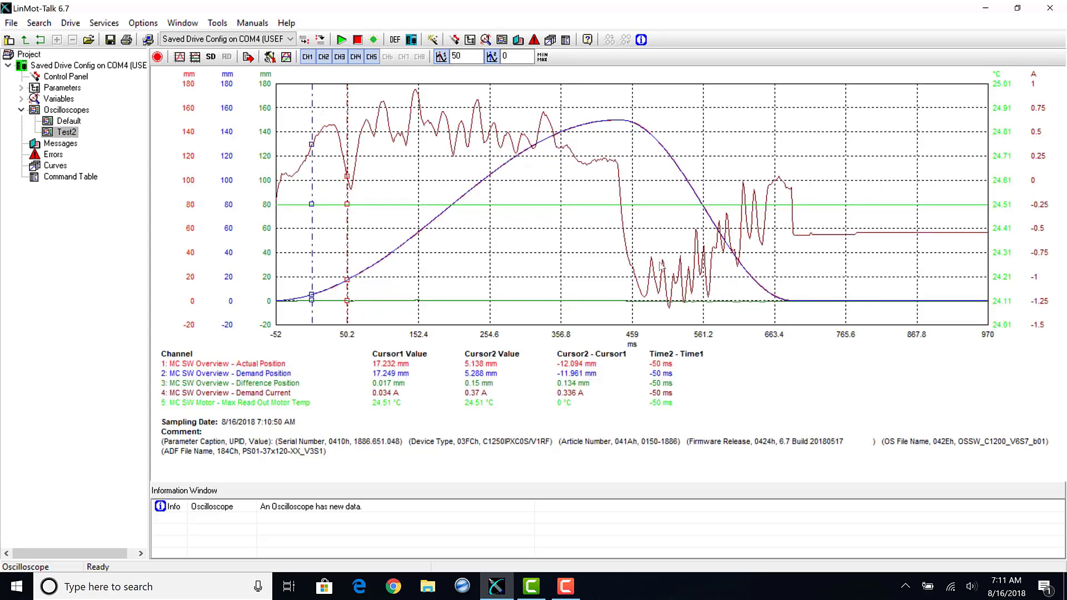
drag(312, 268, 450, 252)
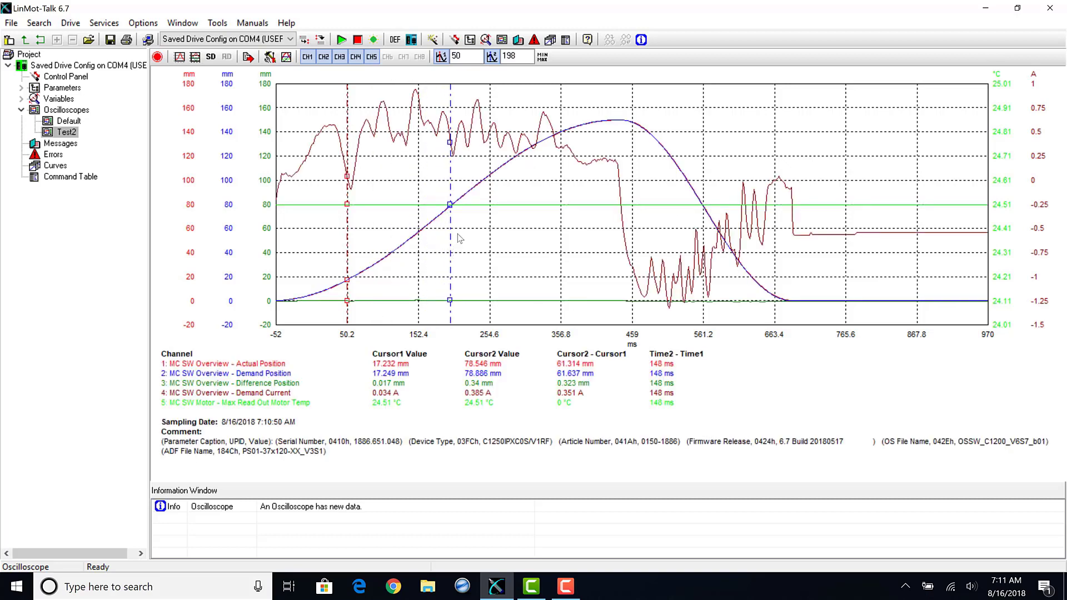
click(74, 111)
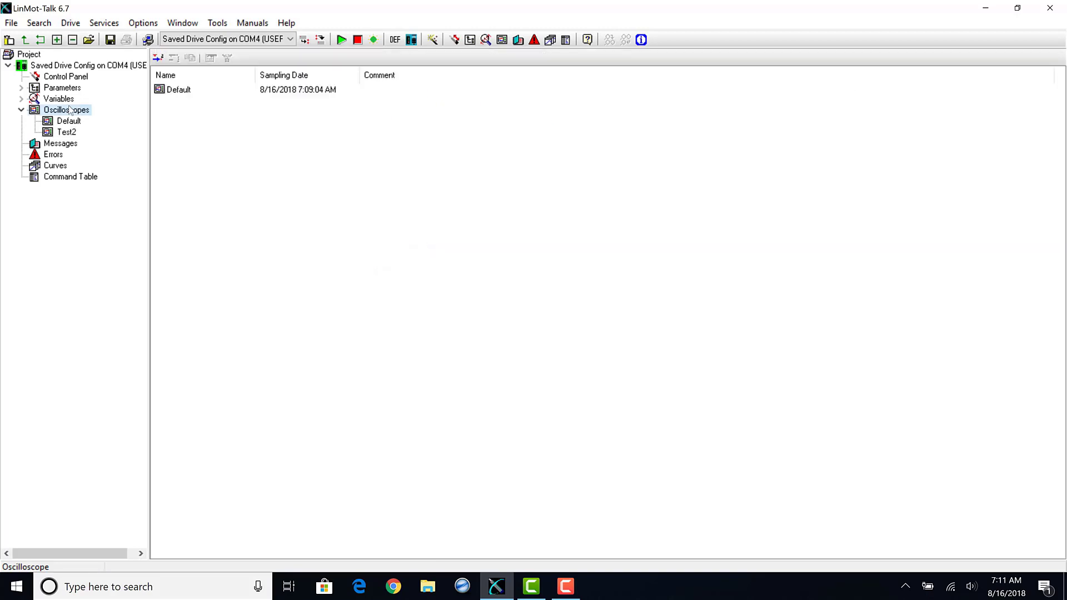
Overlay the Default and Test2 captures with a 5 ms time difference
click(190, 96)
shift+click(189, 101)
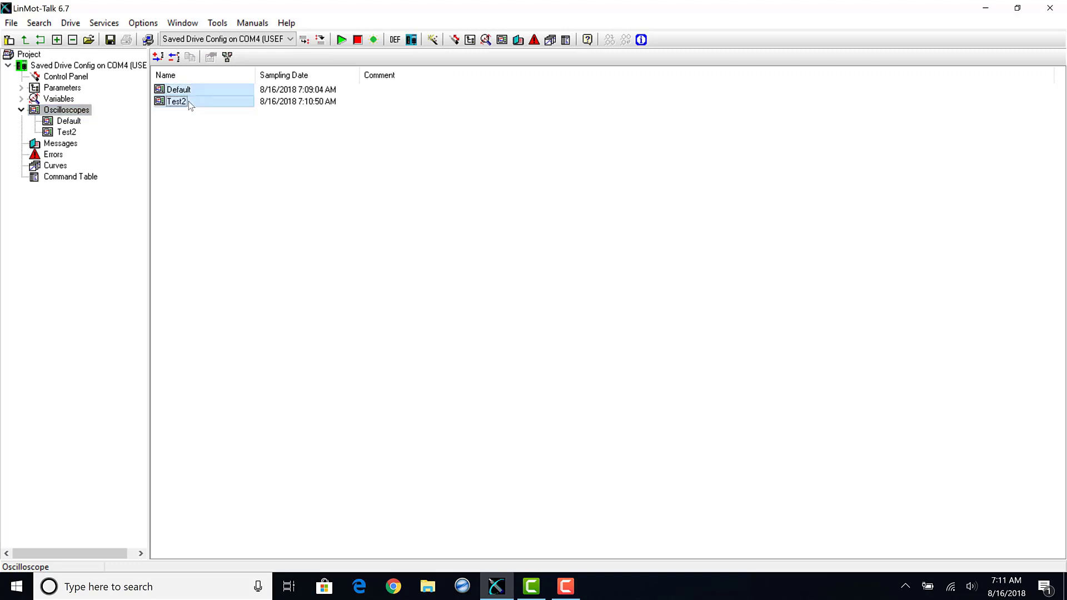
click(228, 57)
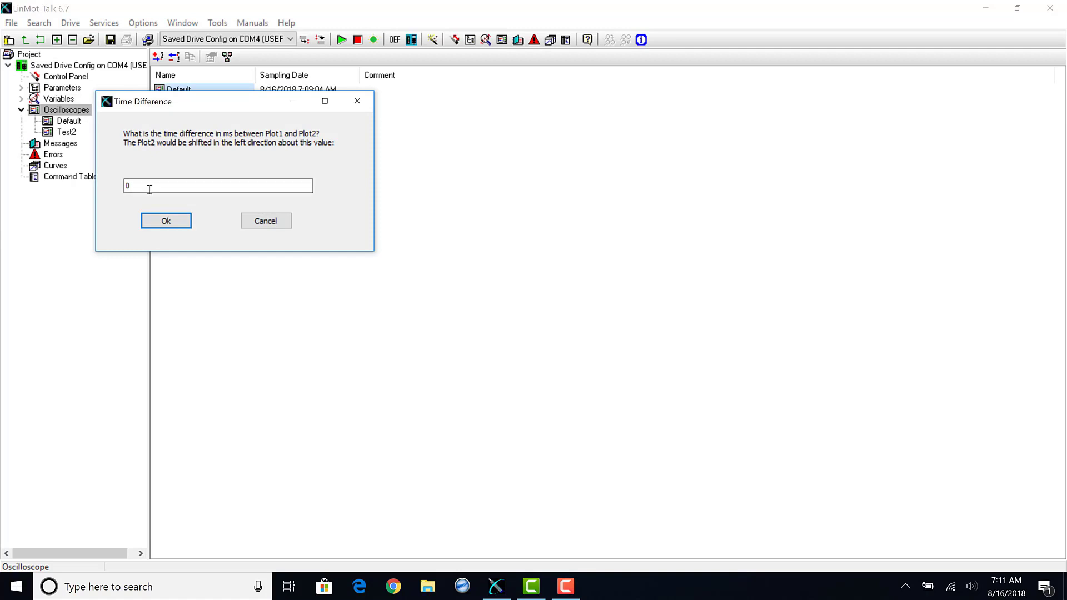
drag(141, 185, 106, 191)
text(5)
click(159, 220)
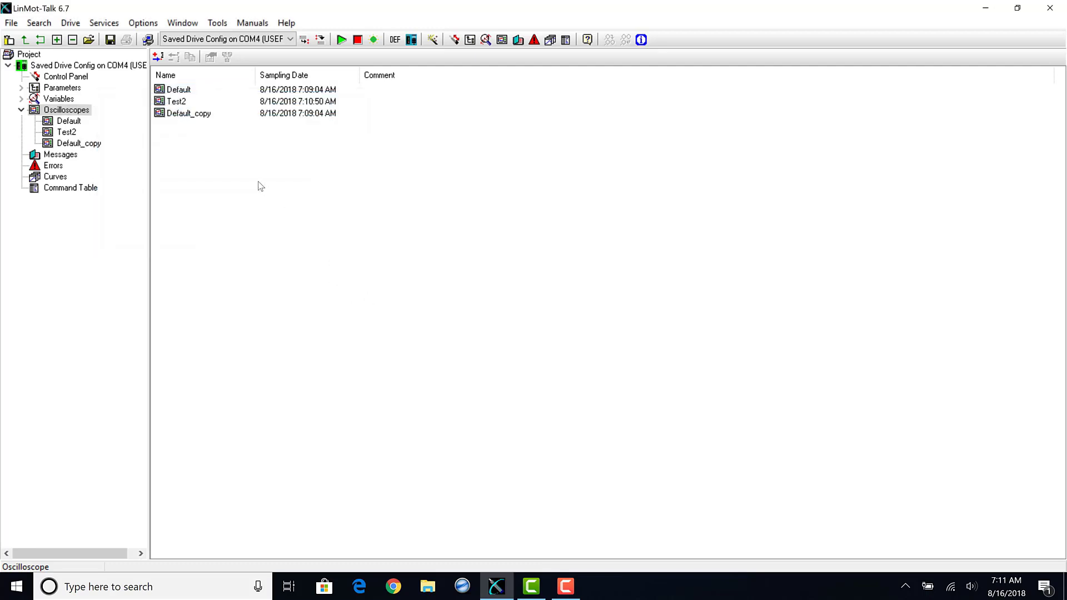
Match the axis scales of the Default_copy overlay, then open Test2's display settings
double_click(201, 114)
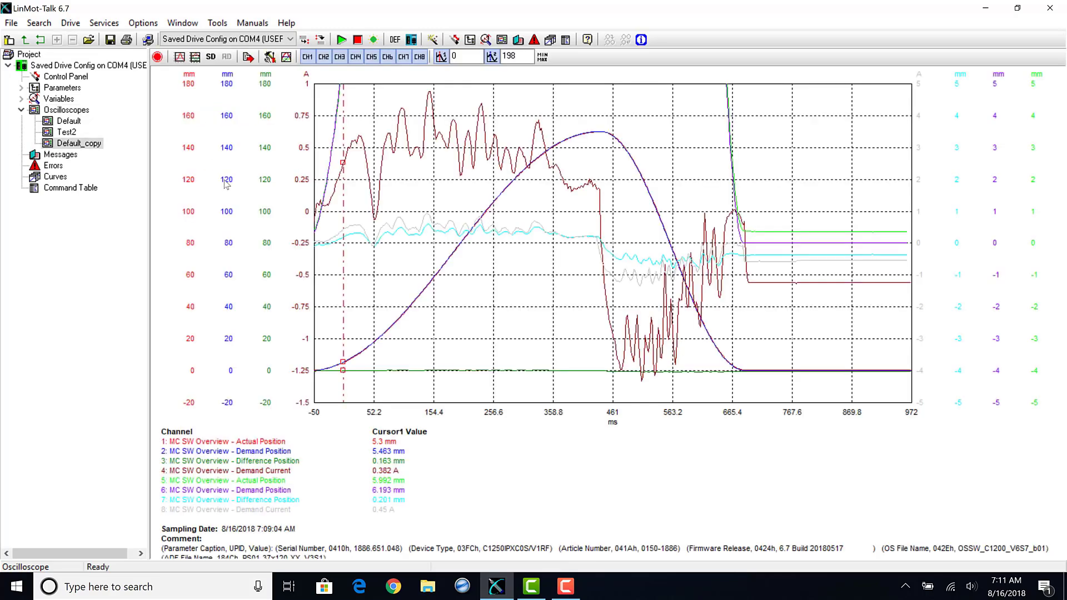
click(196, 58)
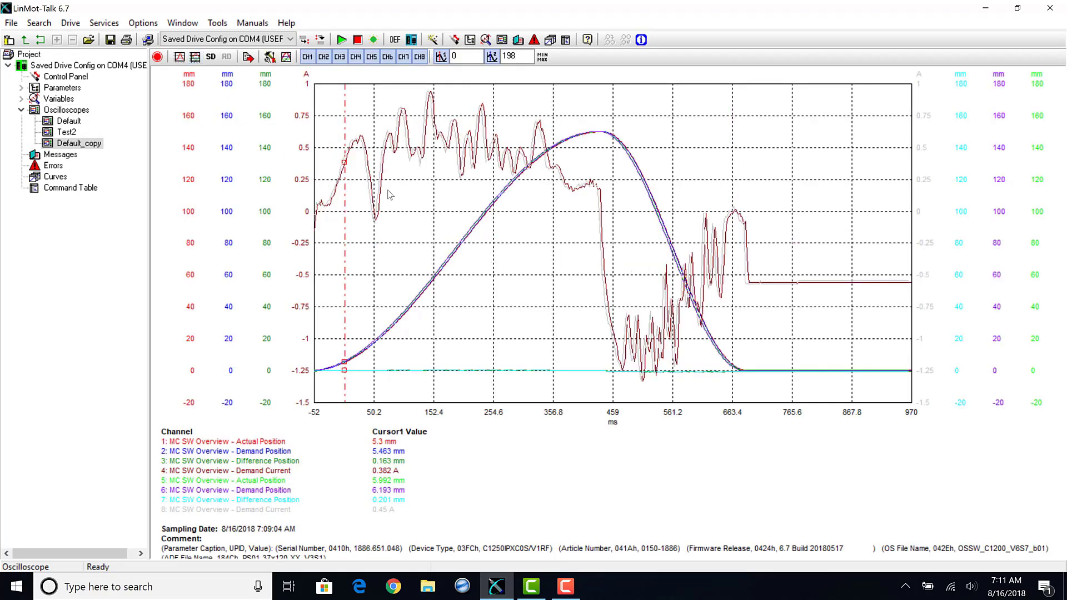
key(Up)
key(Return)
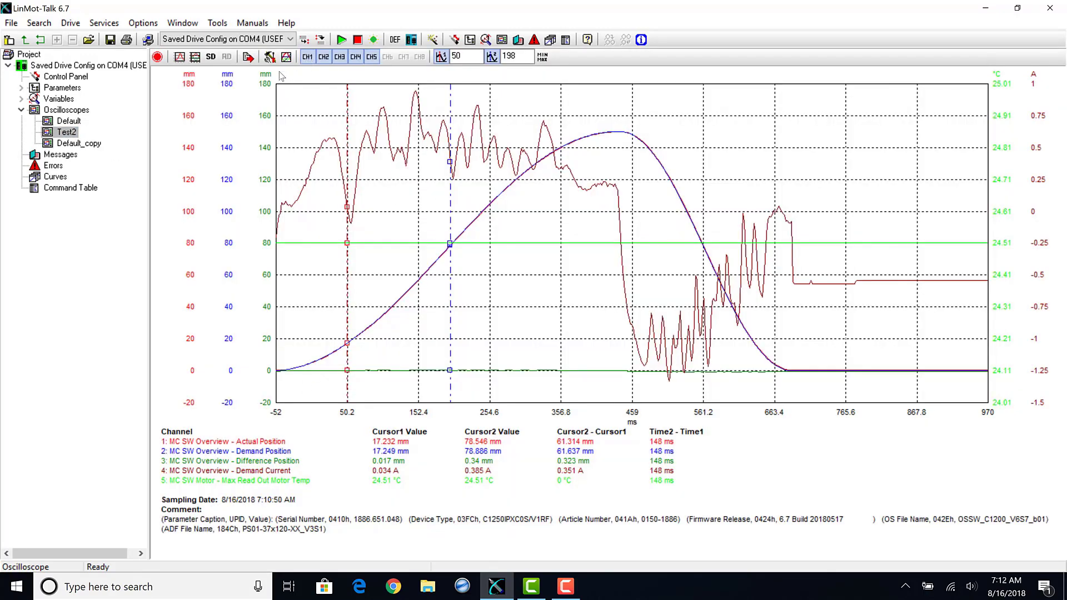
click(286, 57)
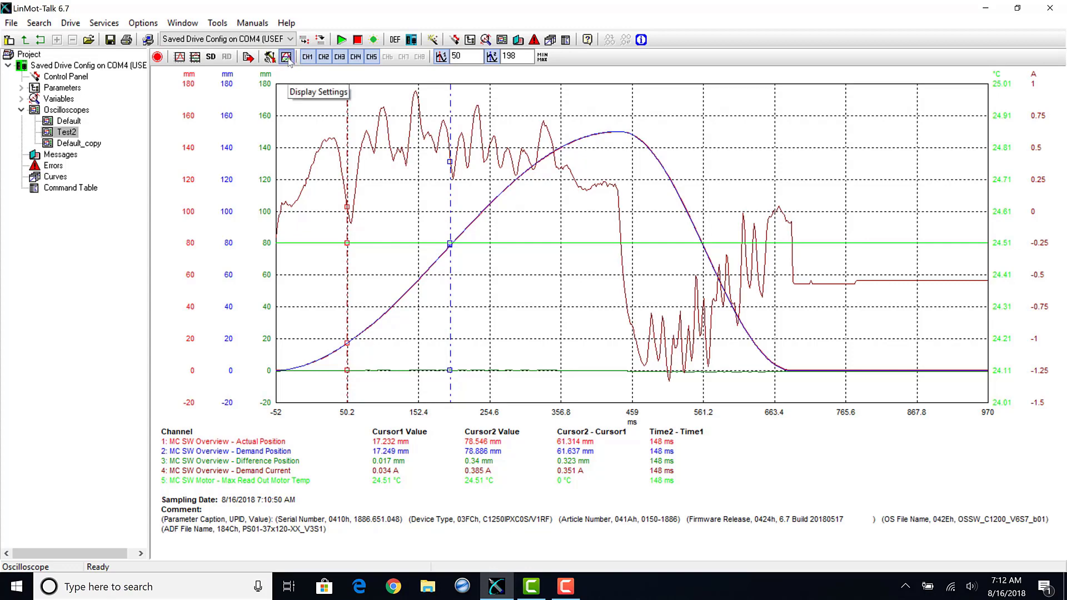